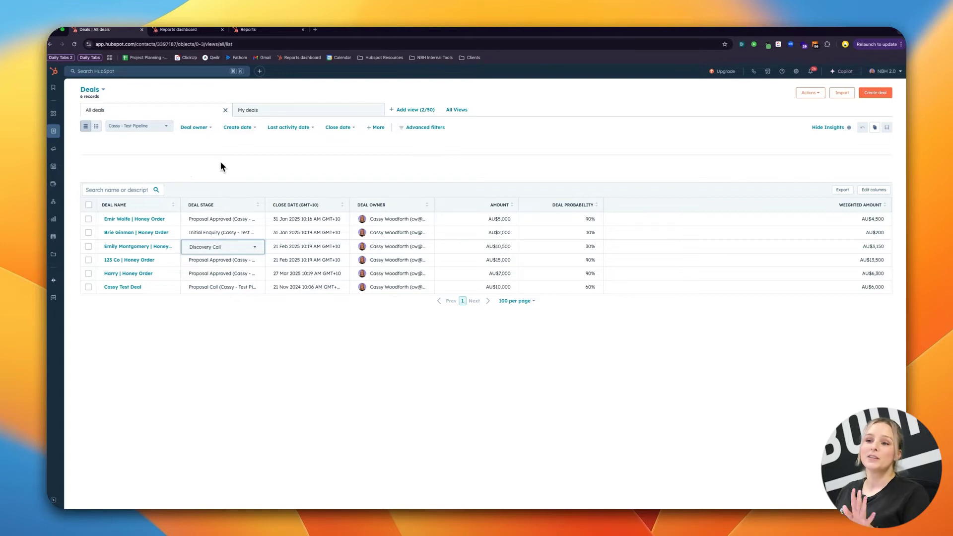
mouse_move(53, 131)
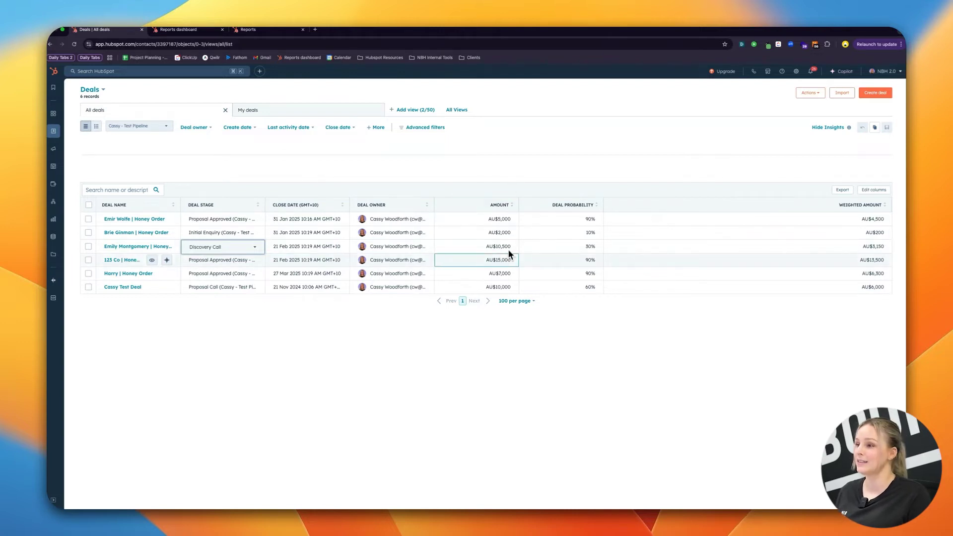
click(554, 206)
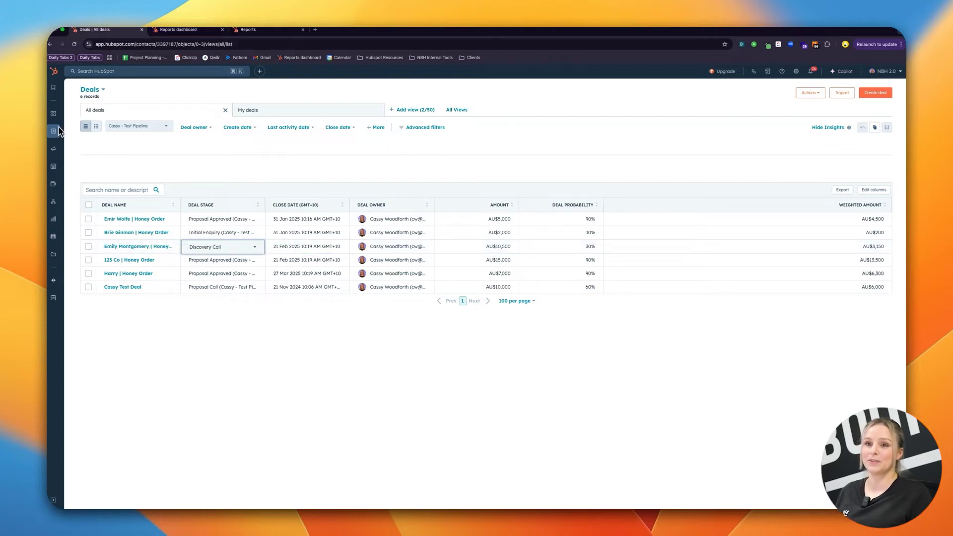
Open the reporting dashboards and look over the dashboard creation templates, leaving without creating one.
mouse_move(54, 222)
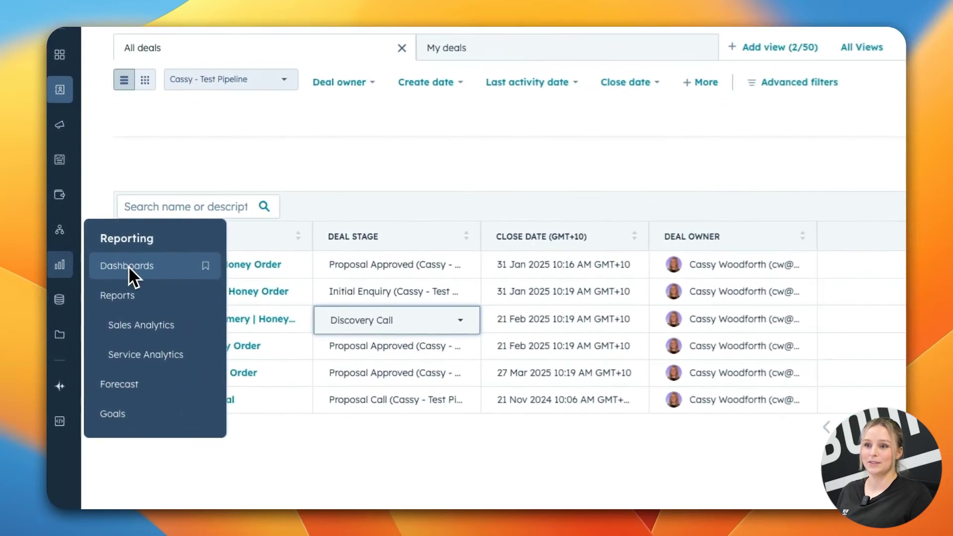
click(127, 266)
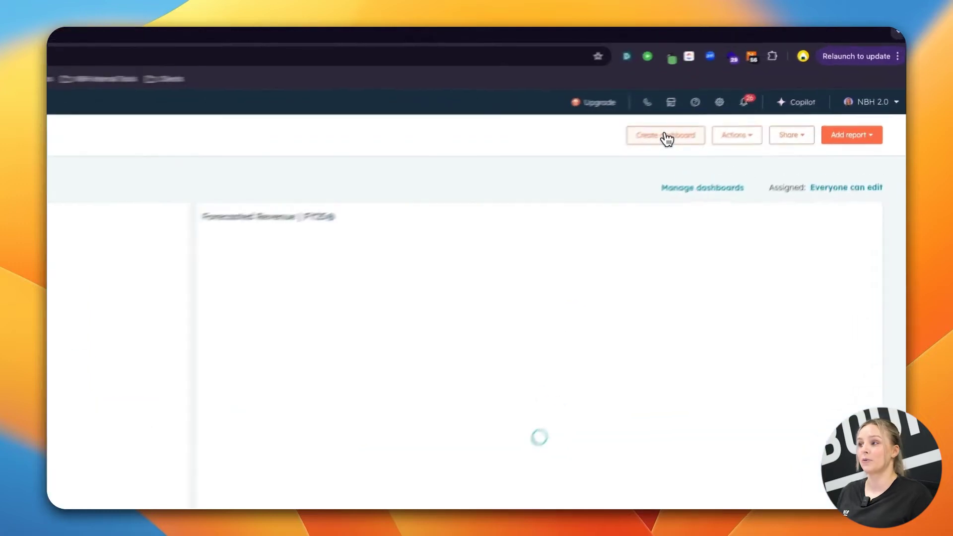
click(663, 137)
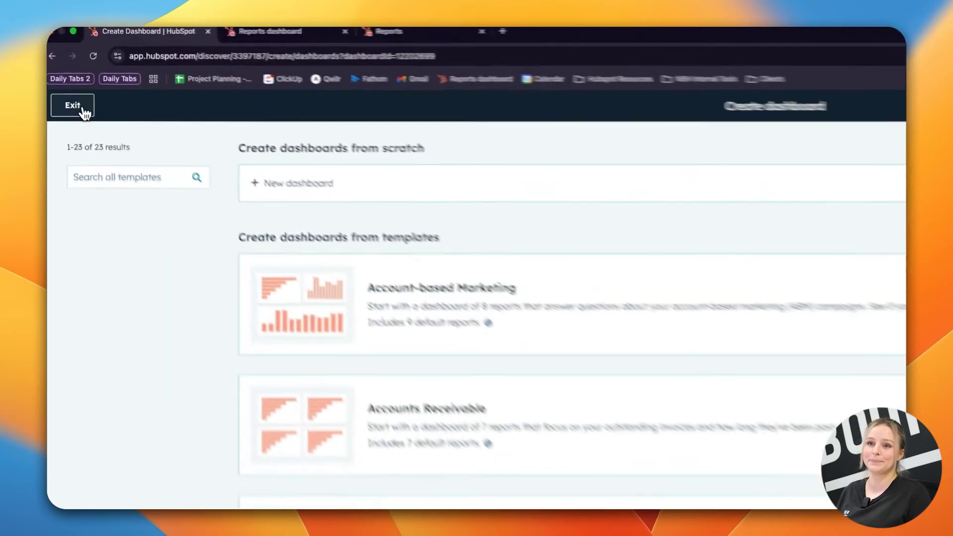
click(63, 73)
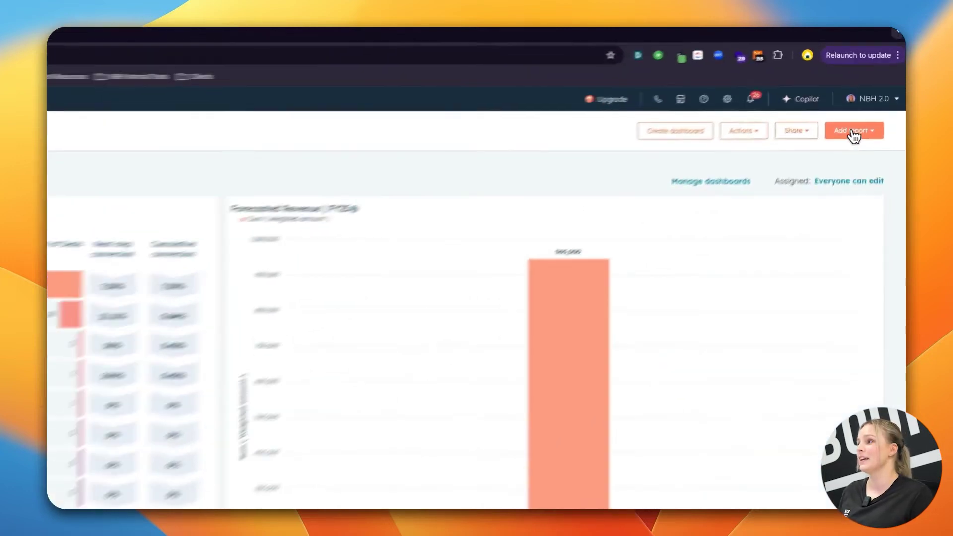
Open the list of existing reports through the dashboard's options for adding a report.
click(874, 90)
click(839, 184)
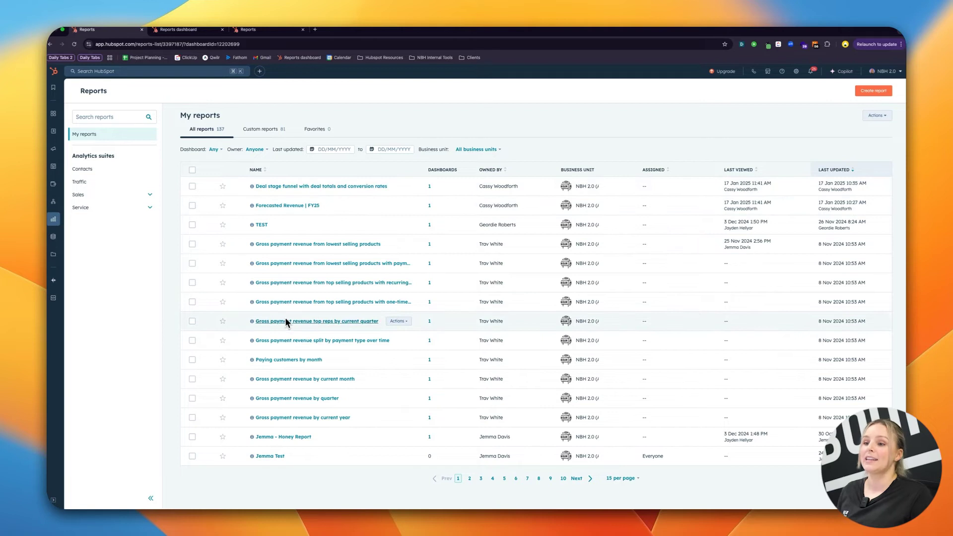
Select the reports Deal stage funnel with deal totals and conversion rates, Forecasted Revenue | FY25 and TEST, and check their dashboard choices without adding them.
click(192, 186)
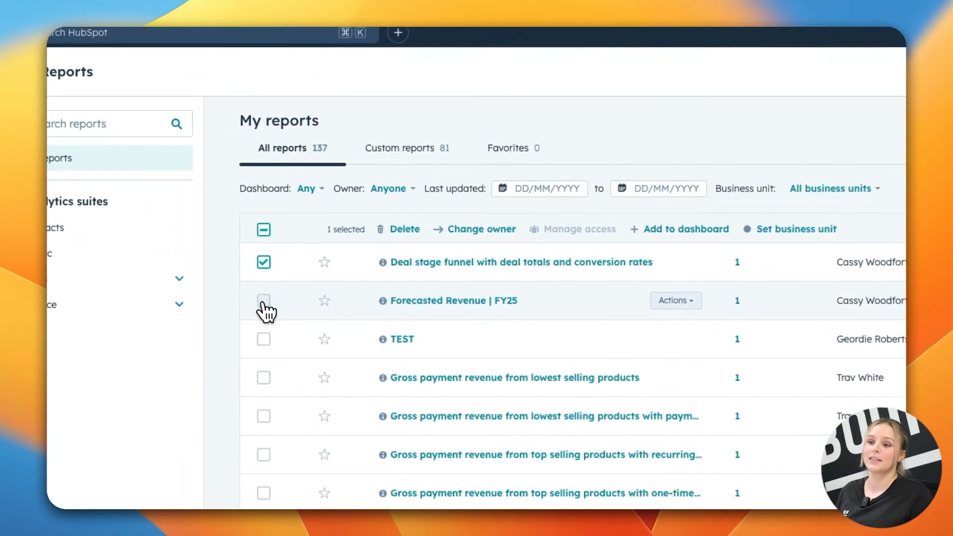
click(264, 300)
click(263, 340)
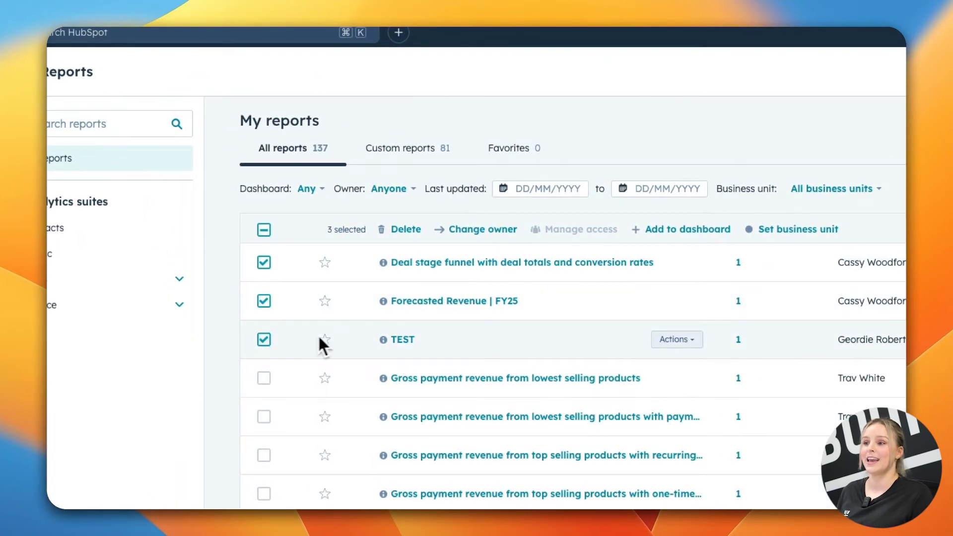
click(668, 231)
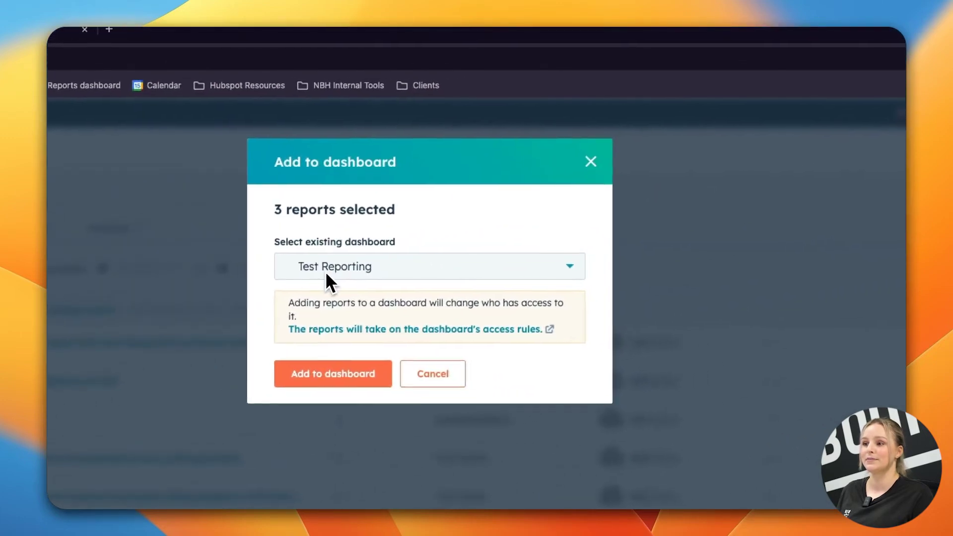
click(352, 269)
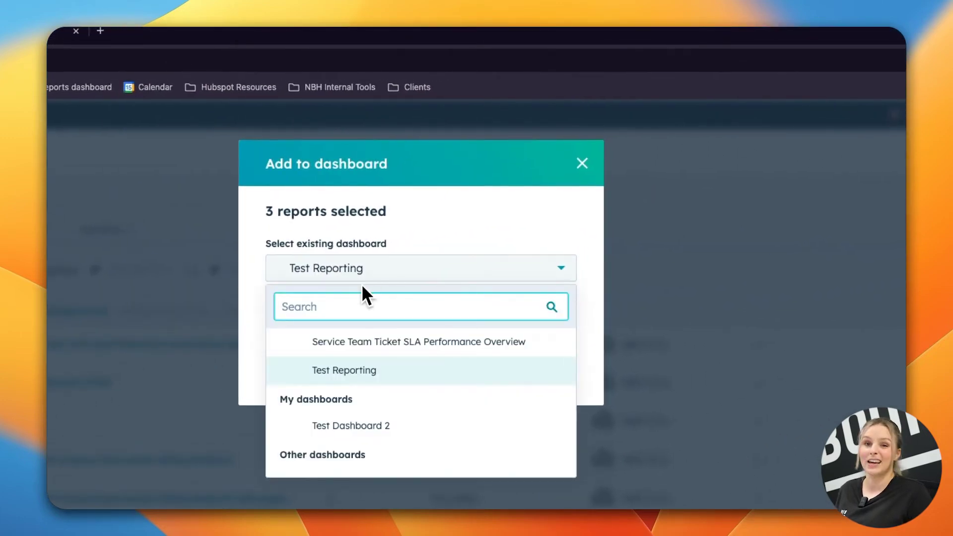
click(488, 276)
click(581, 164)
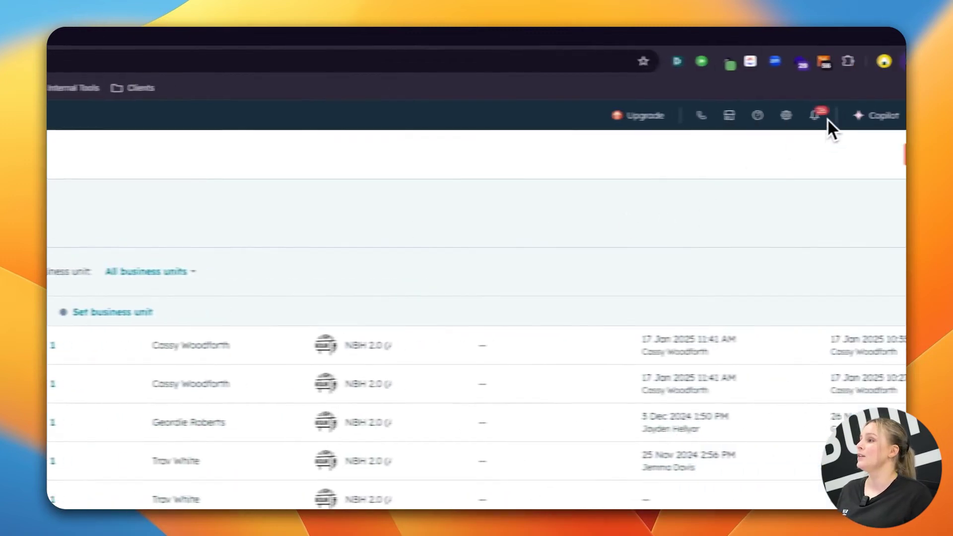
Start a new report from scratch with the Custom Report Builder, choosing your own data sources.
click(838, 154)
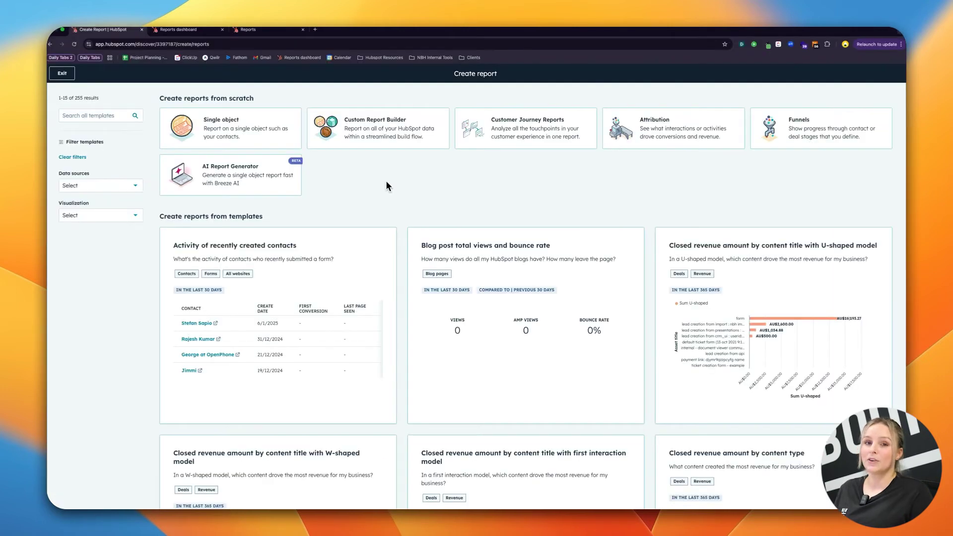
scroll(395, 270, down, 3)
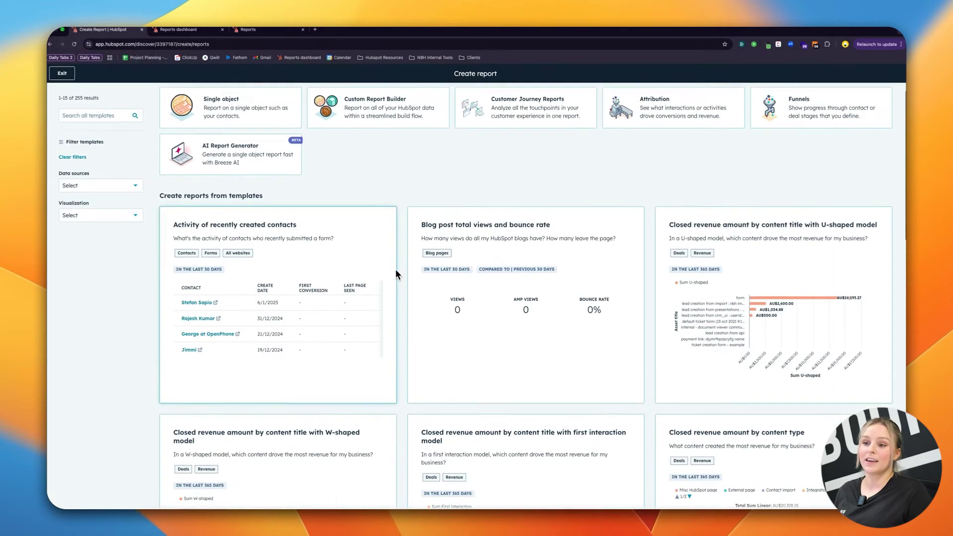
scroll(395, 272, down, 3)
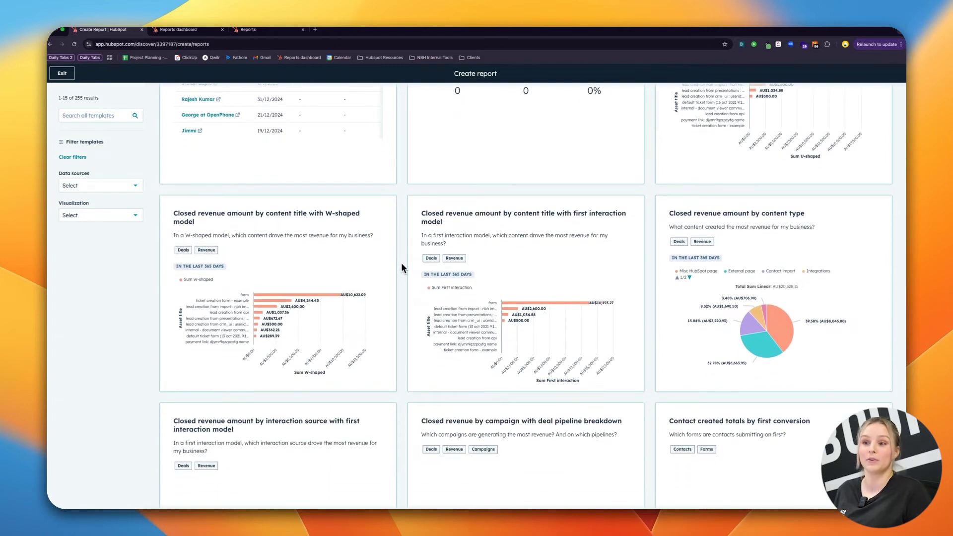
scroll(407, 261, up, 6)
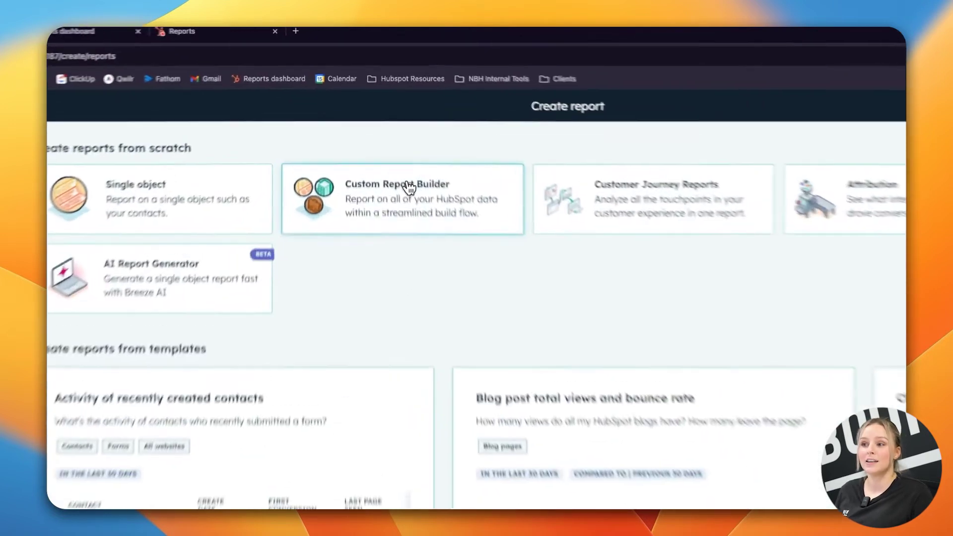
click(380, 124)
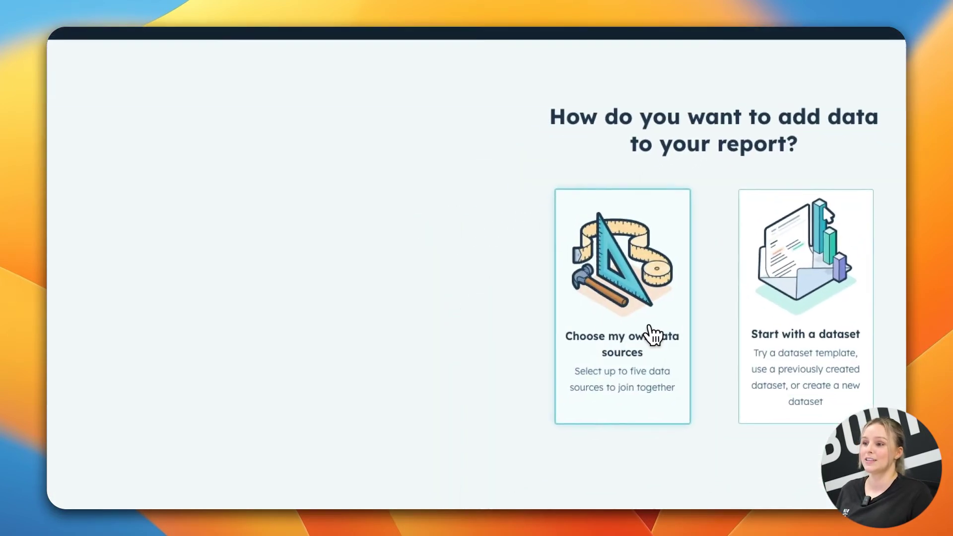
click(658, 336)
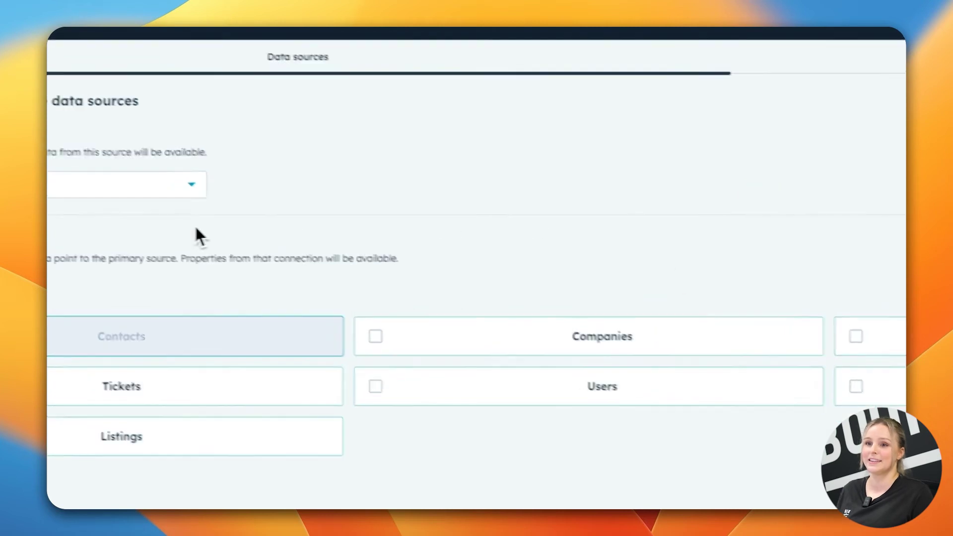
Set Deals as the report's primary data source and continue to the report builder.
click(52, 193)
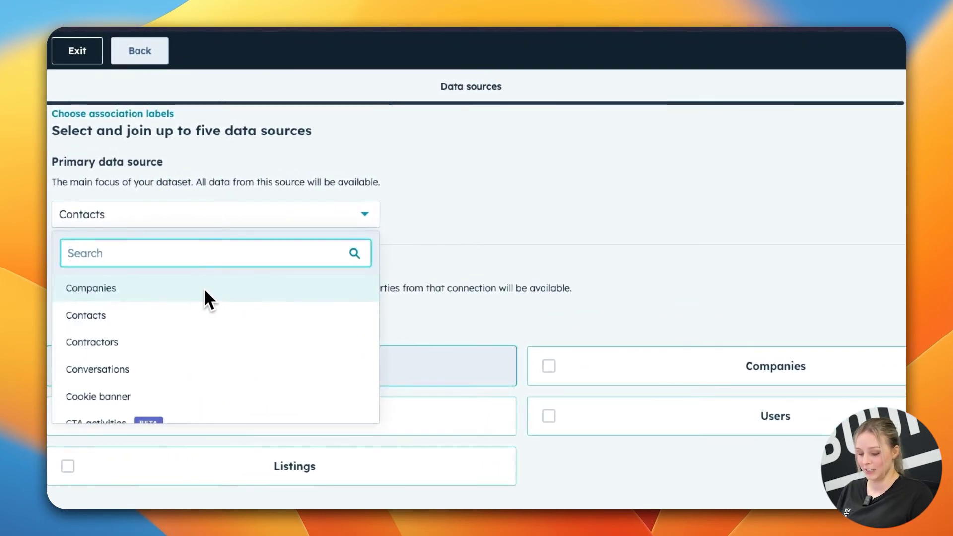
text(deal)
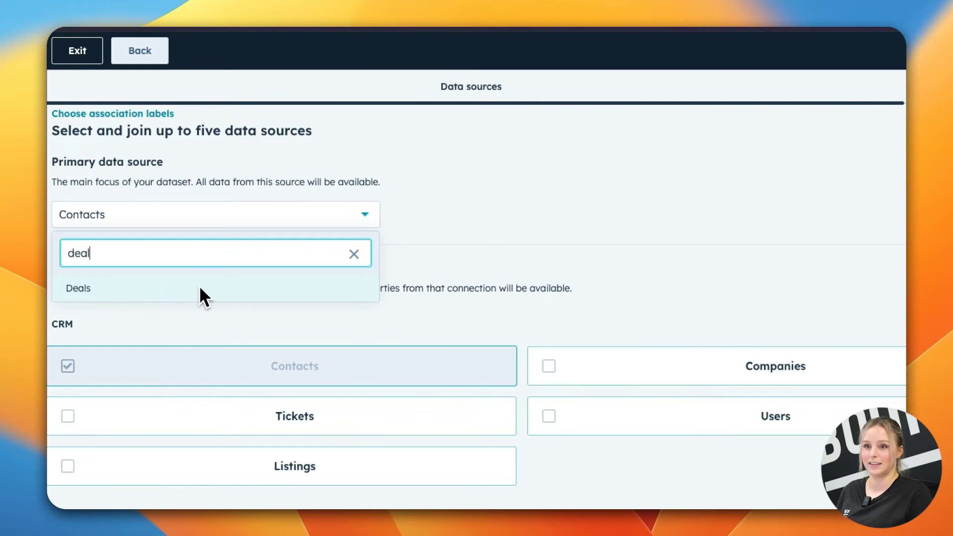
click(198, 288)
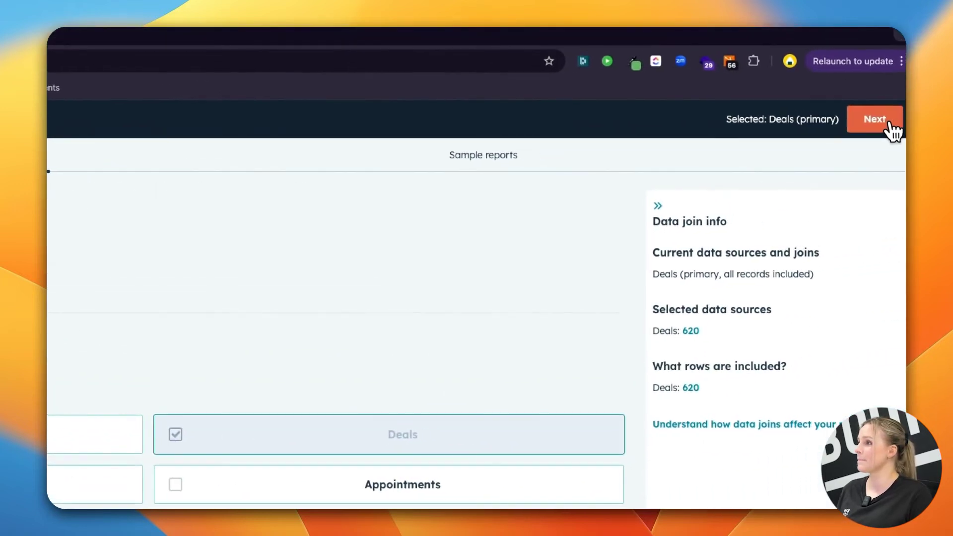
click(888, 127)
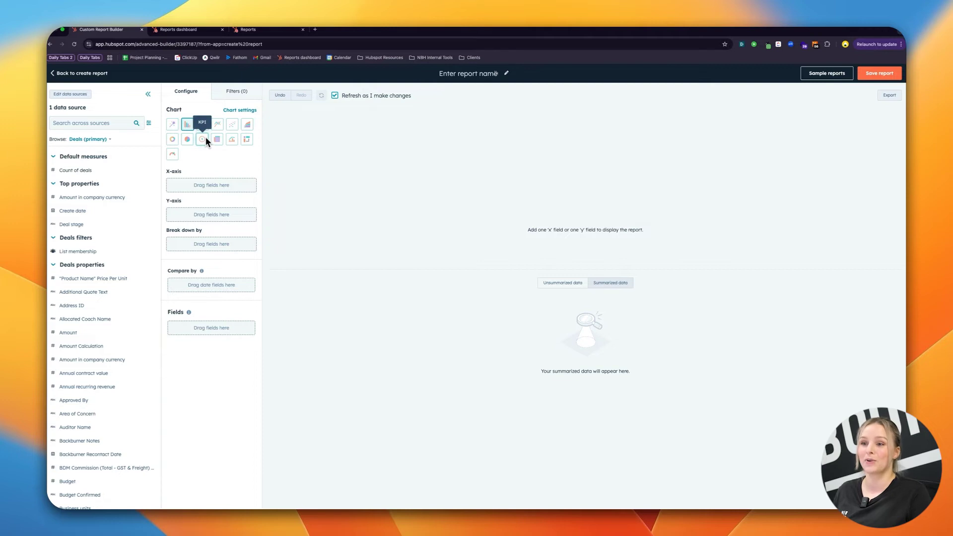
click(236, 91)
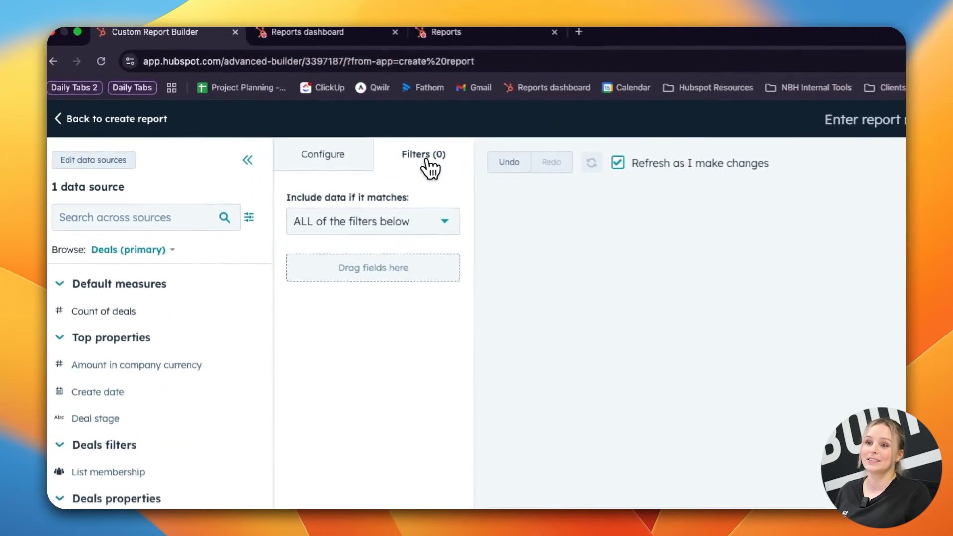
click(159, 219)
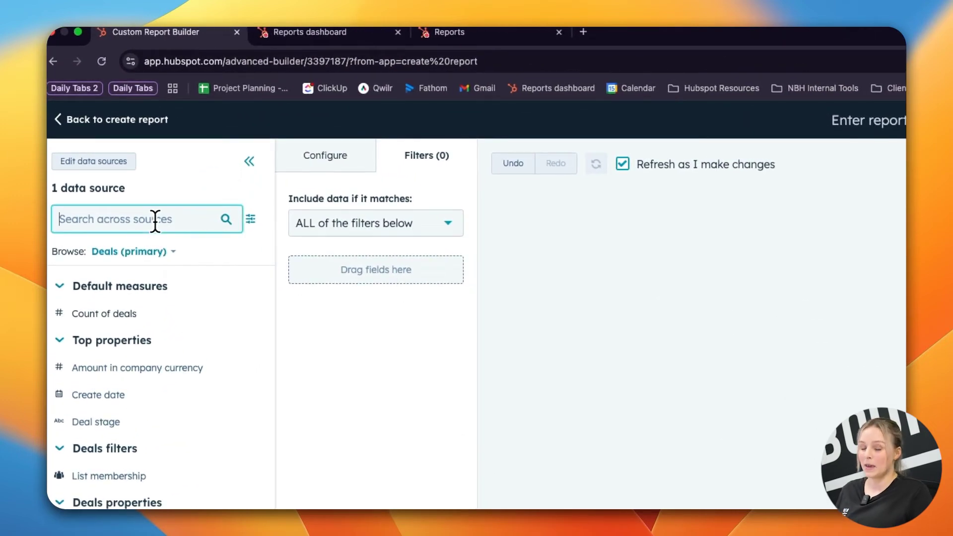
click(308, 158)
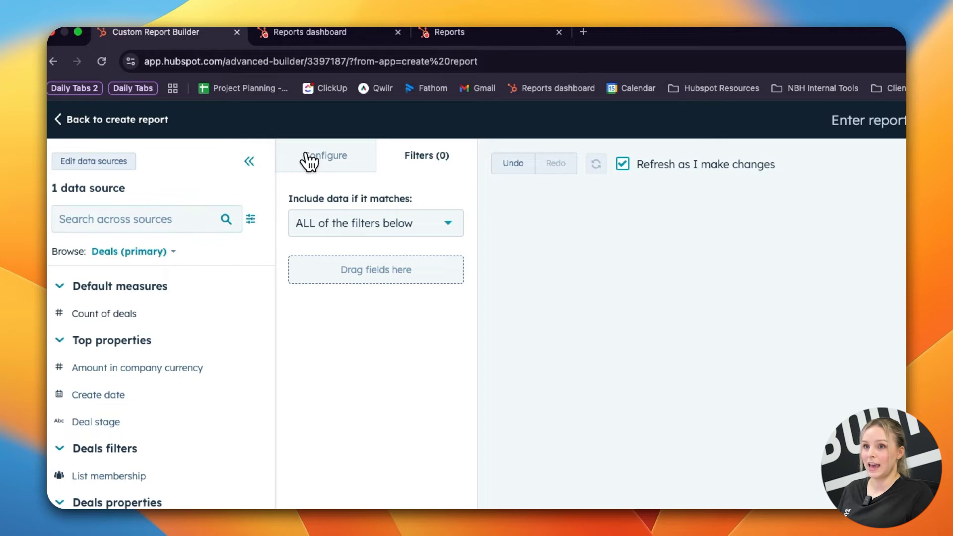
Find the deal property Next activity date and apply it as a report filter with the condition "is unknown".
click(148, 219)
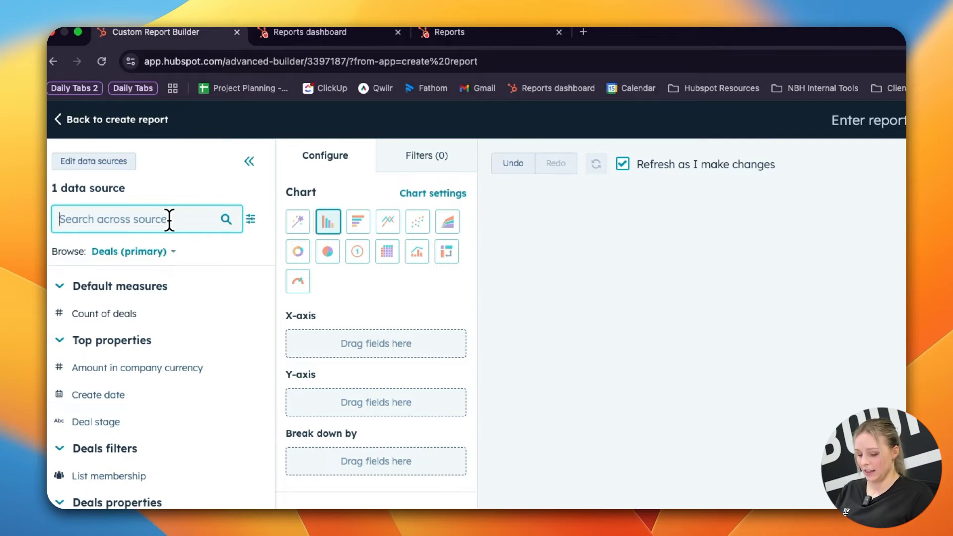
text(next activity)
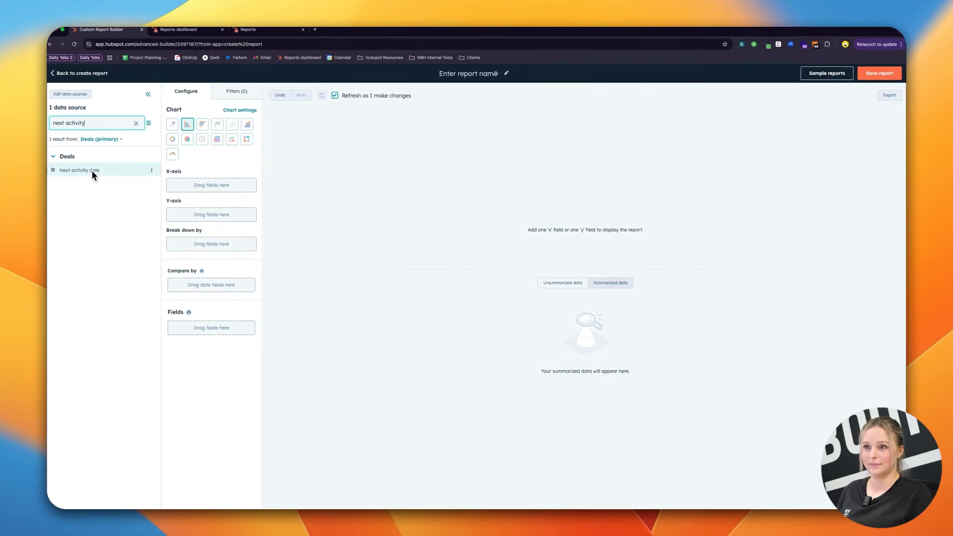
click(238, 92)
drag(104, 170, 177, 146)
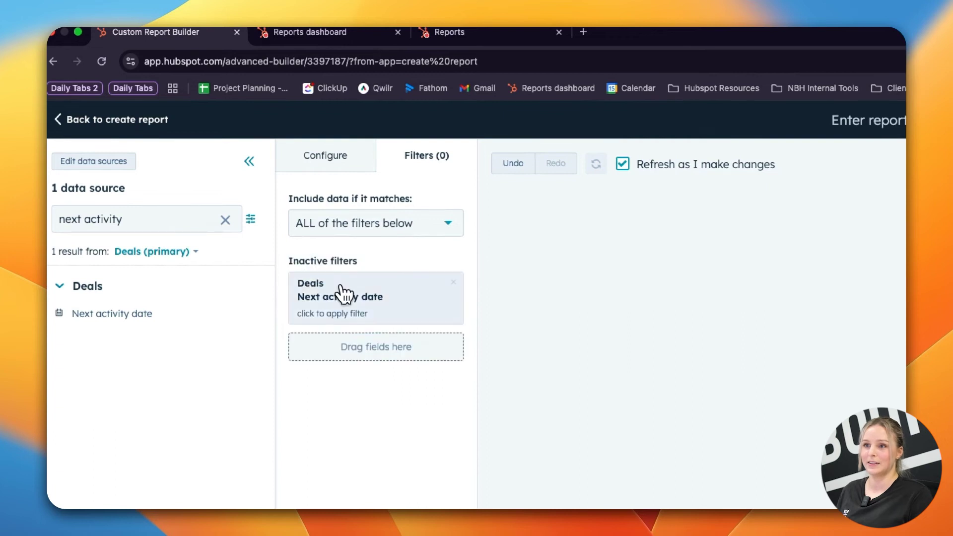
click(360, 308)
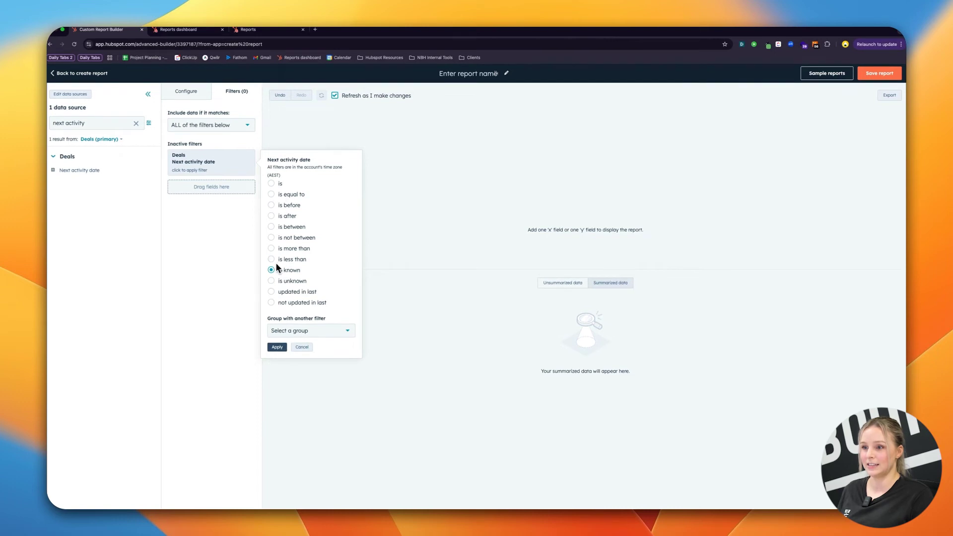
click(272, 281)
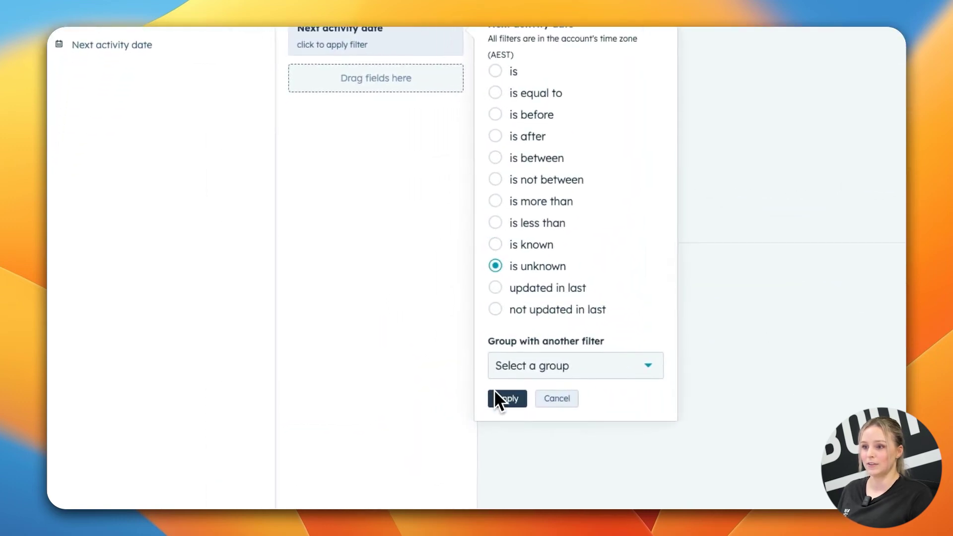
click(496, 399)
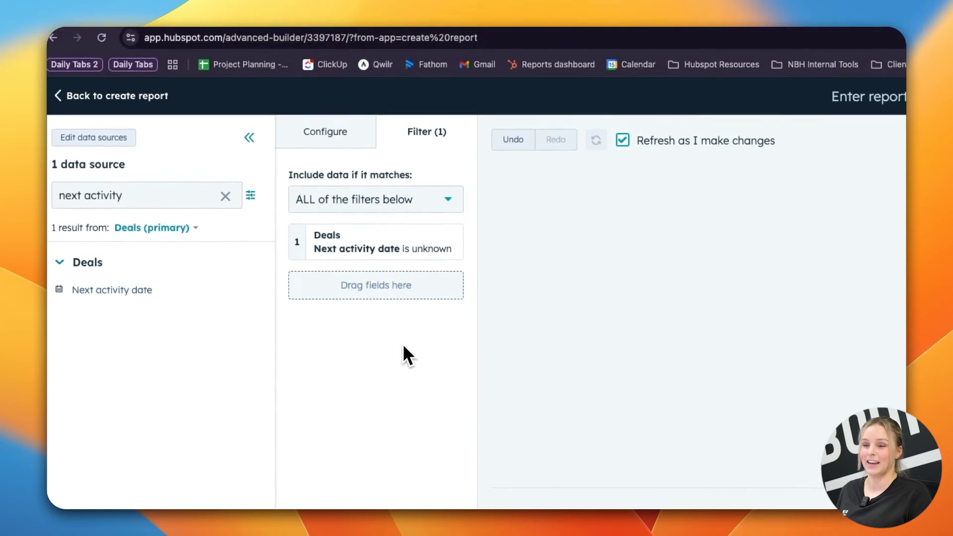
click(328, 139)
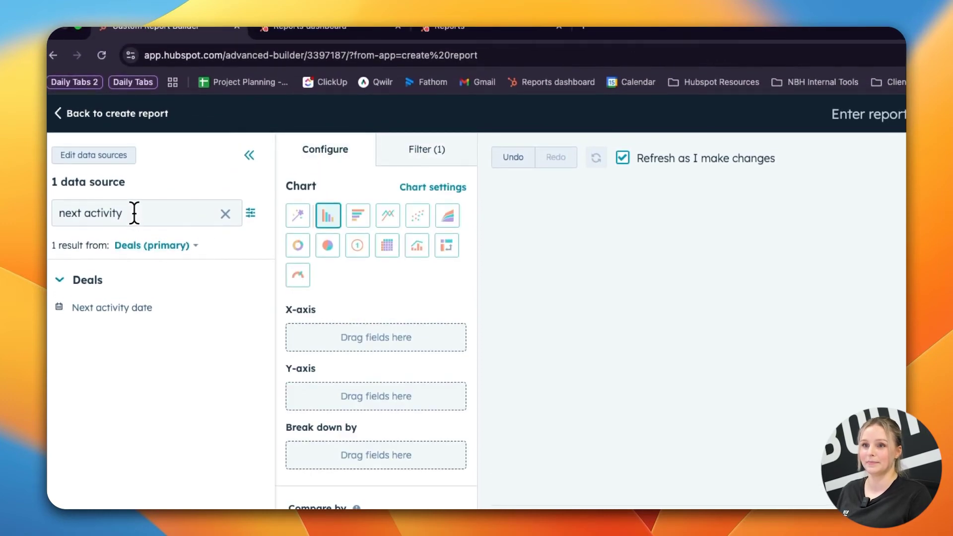
triple_click(136, 210)
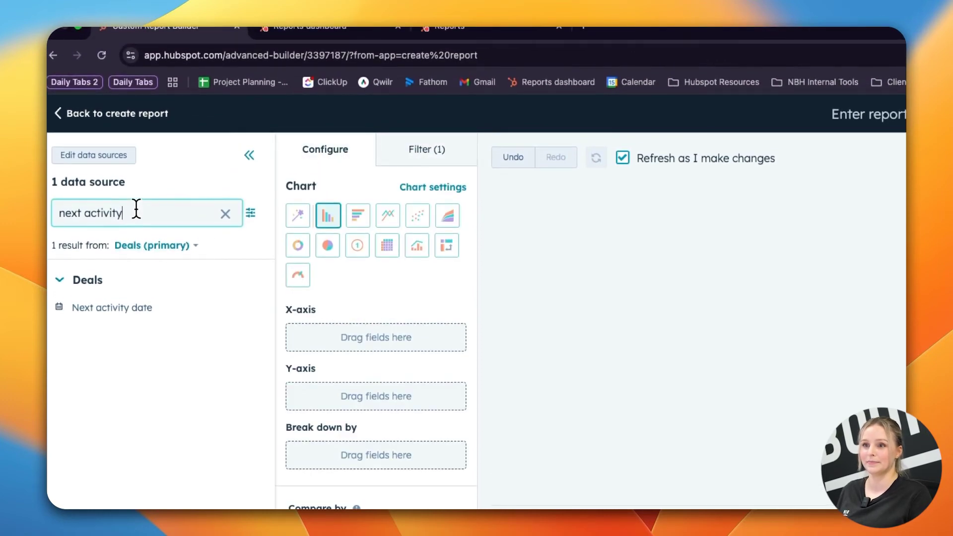
click(418, 158)
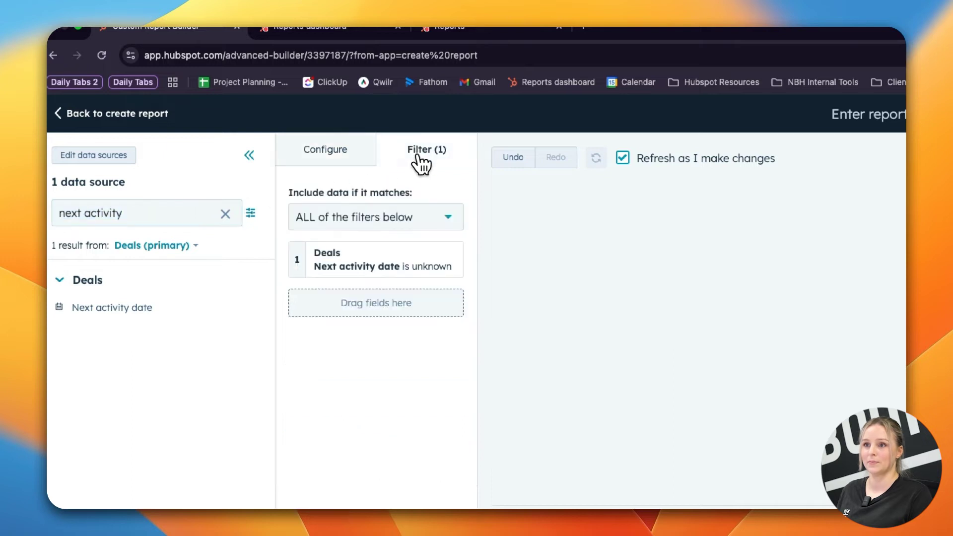
Find the deal property Deal stage and add it as a report filter with the condition "is none of".
triple_click(152, 214)
text(deal stag)
drag(136, 301, 342, 325)
click(348, 350)
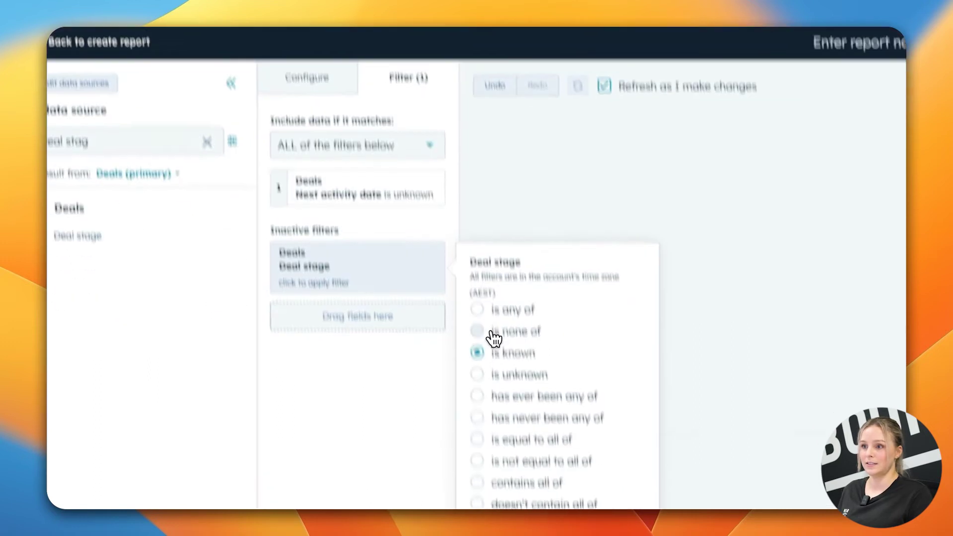
click(510, 407)
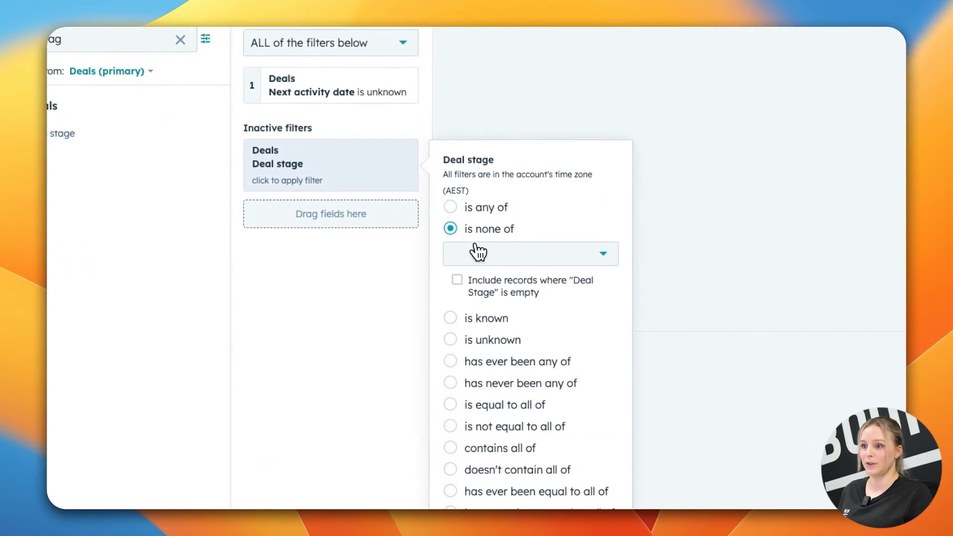
Exclude the stages All closed won and Closed lost (Sales Pipeline) in the Deal stage filter and apply it.
click(478, 269)
click(489, 330)
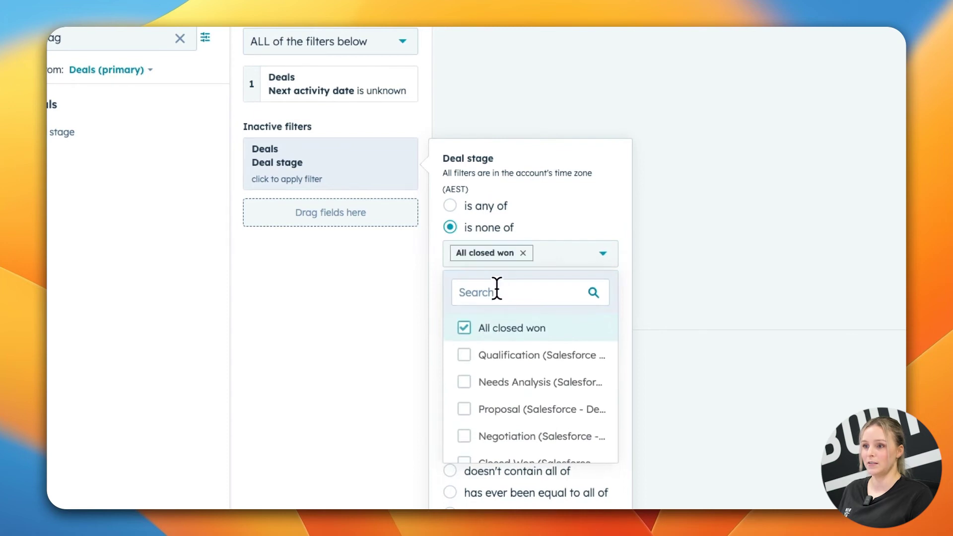
text(lost)
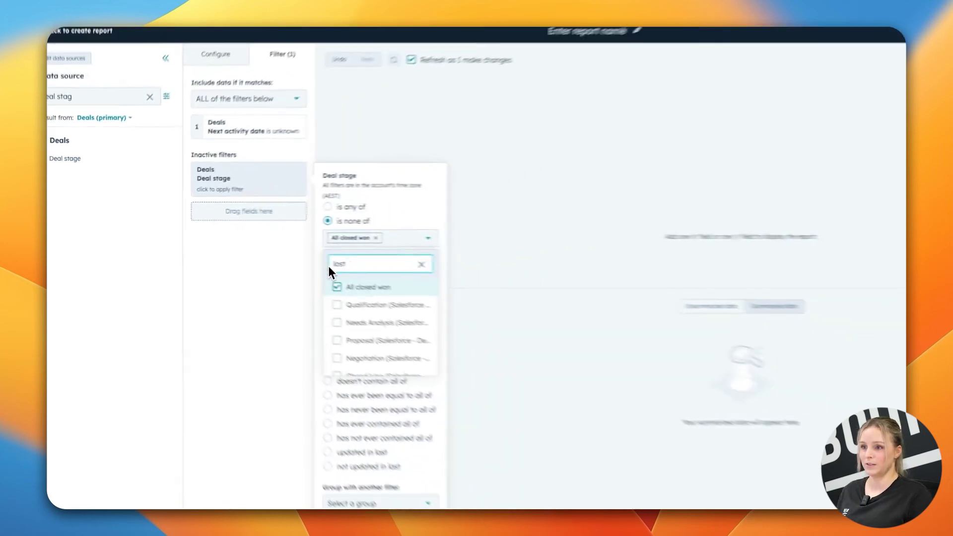
scroll(293, 313, down, 3)
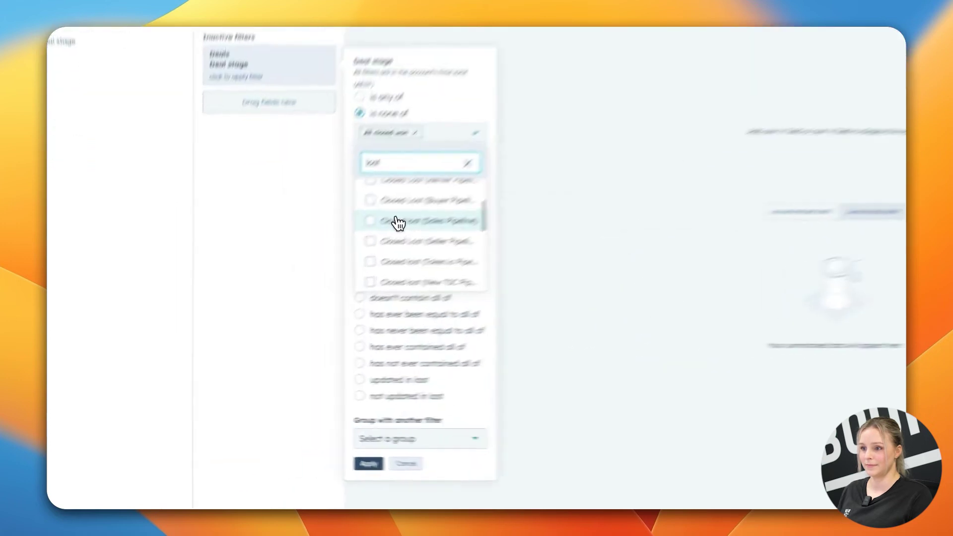
click(399, 222)
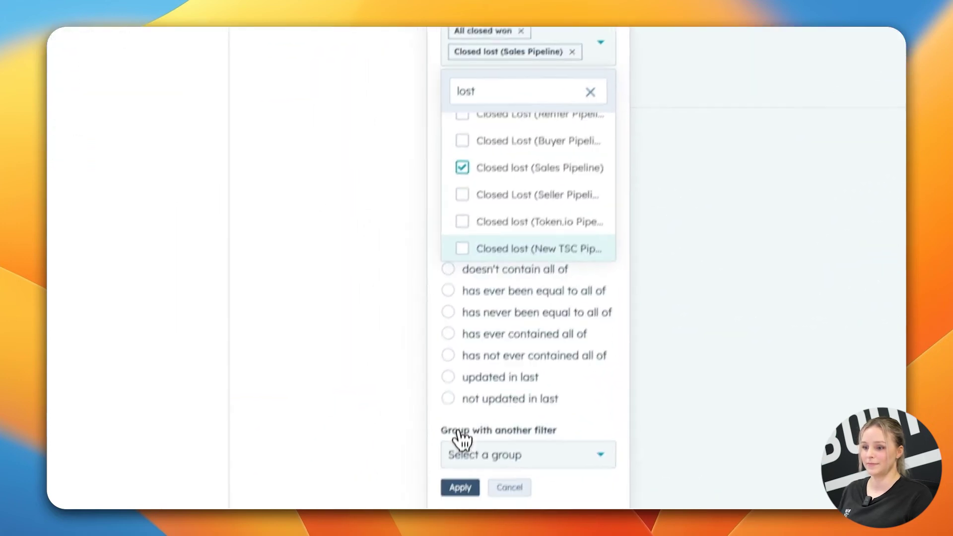
click(369, 464)
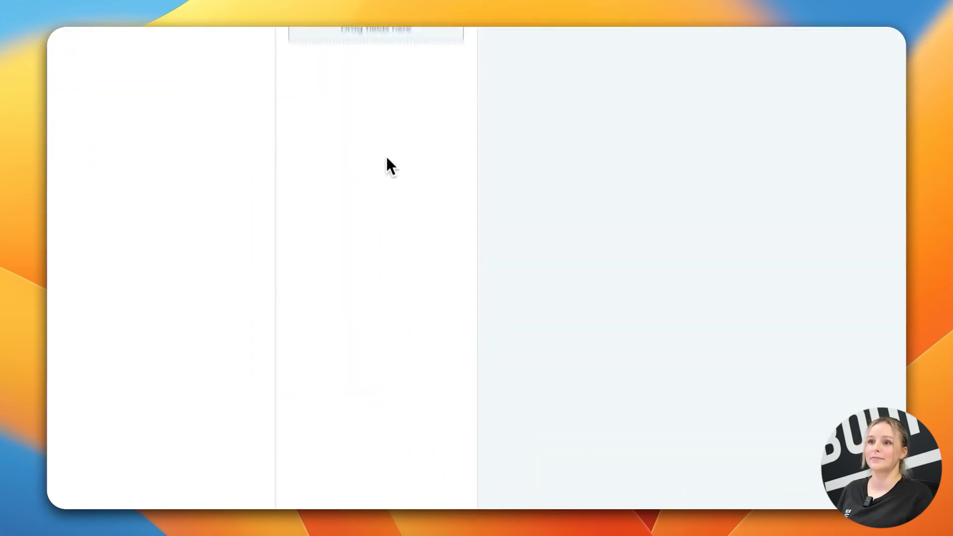
Find the Count of deals measure and place it on the chart's Y-axis.
click(323, 142)
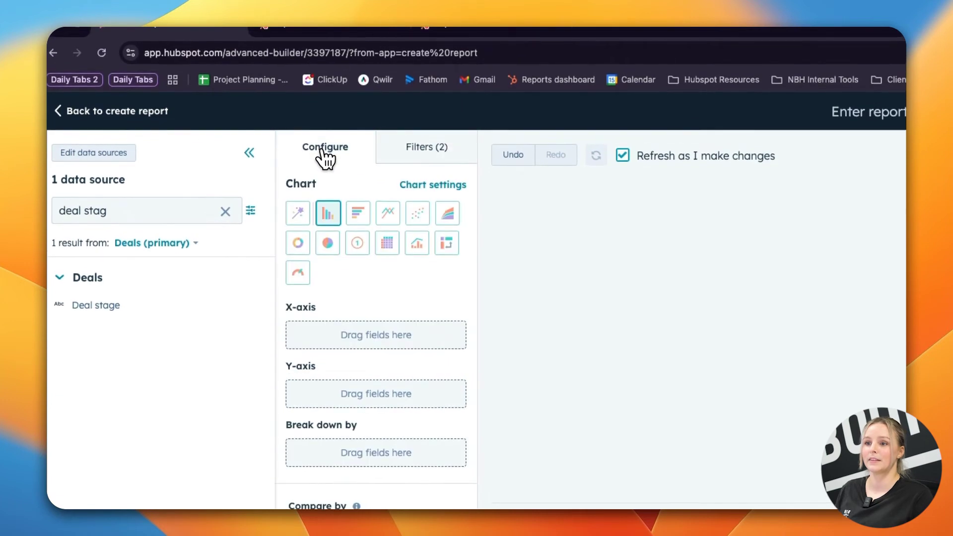
triple_click(155, 215)
text(count of)
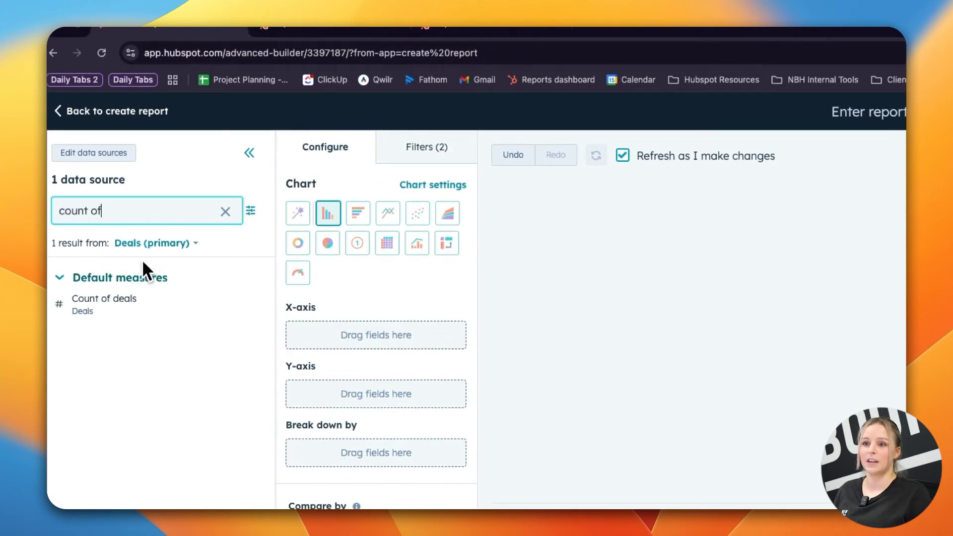
drag(102, 302, 301, 381)
drag(302, 348, 301, 349)
Find the Deal owner property and place it on the chart's X-axis.
triple_click(129, 178)
text(deal owner)
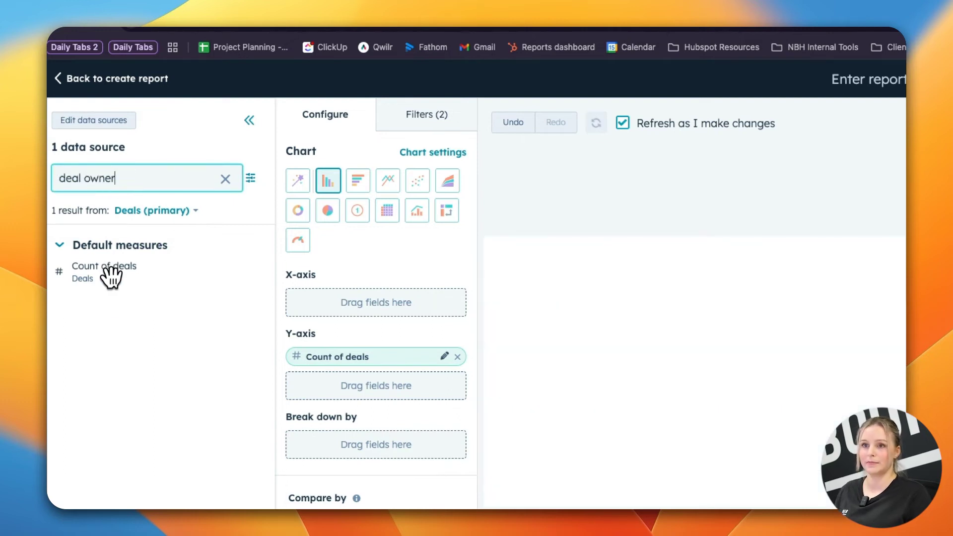
drag(139, 276, 303, 295)
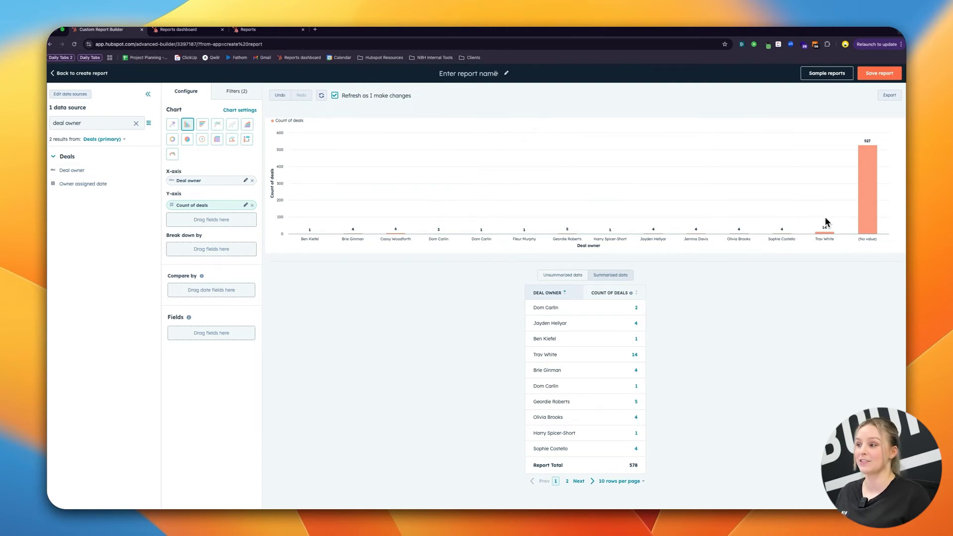
Save the report and add it to an existing dashboard found by searching for "test".
mouse_move(834, 232)
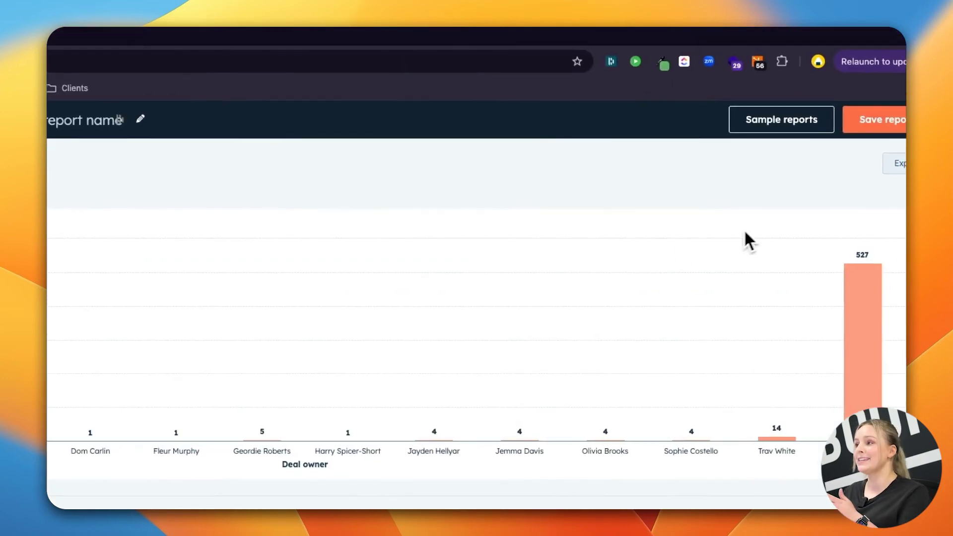
click(888, 119)
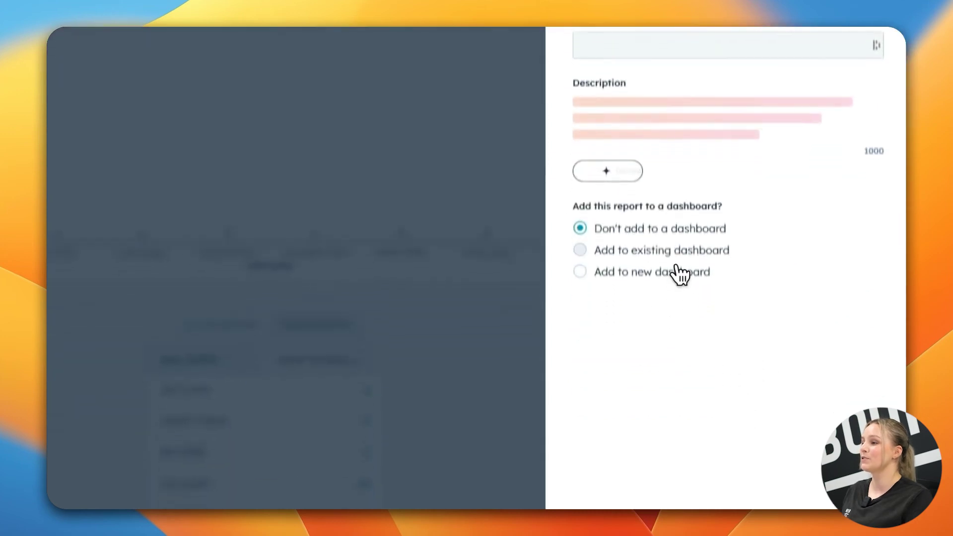
scroll(679, 258, down, 1)
click(676, 229)
click(696, 249)
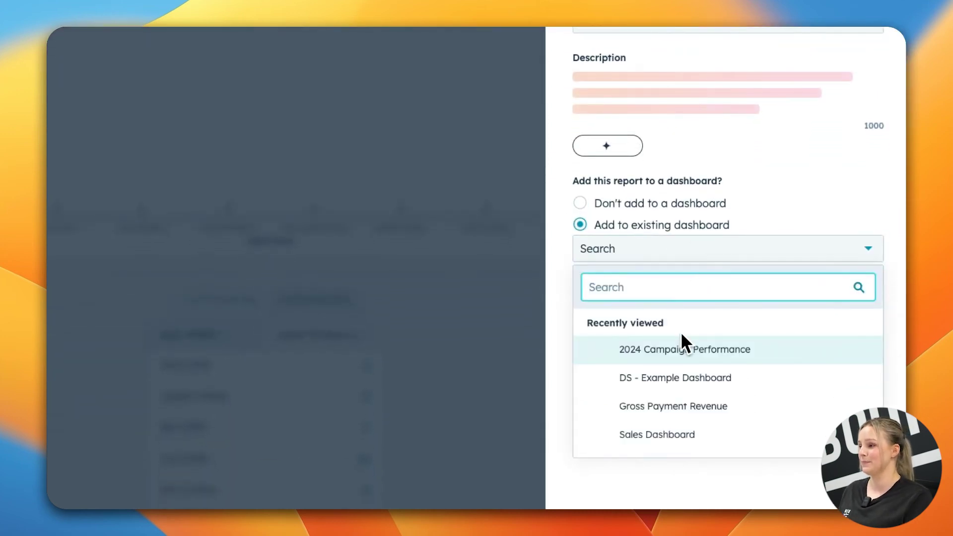
text(test)
key(Return)
scroll(708, 273, down, 5)
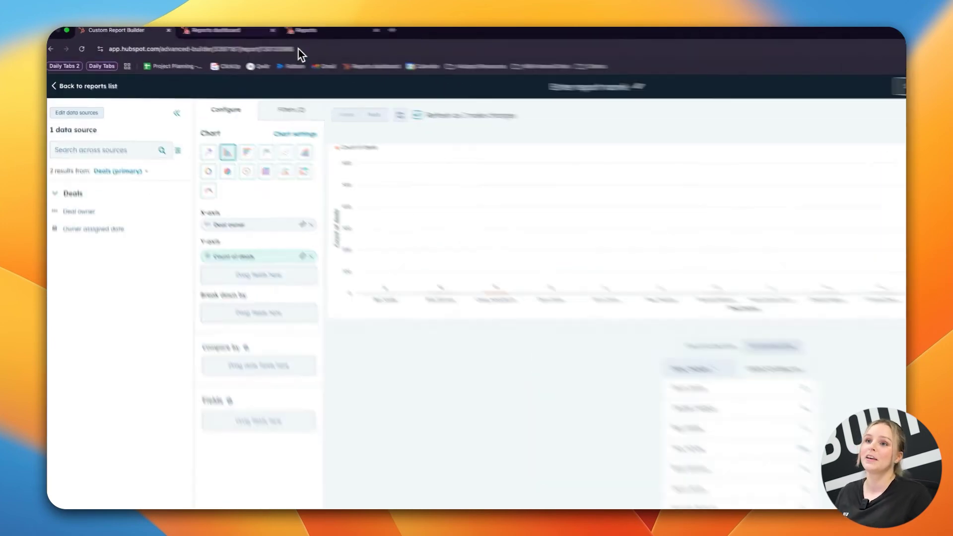
Rearrange the Test Reporting dashboard, moving the Deal stage funnel report to the right half and shrinking Deal revenue forecast by stages.
click(198, 31)
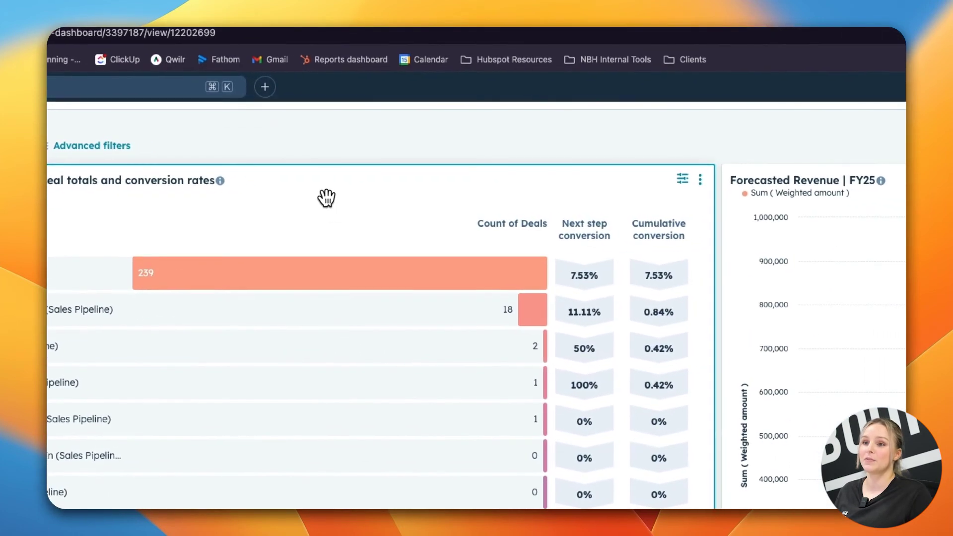
drag(326, 198, 741, 194)
drag(589, 398, 376, 266)
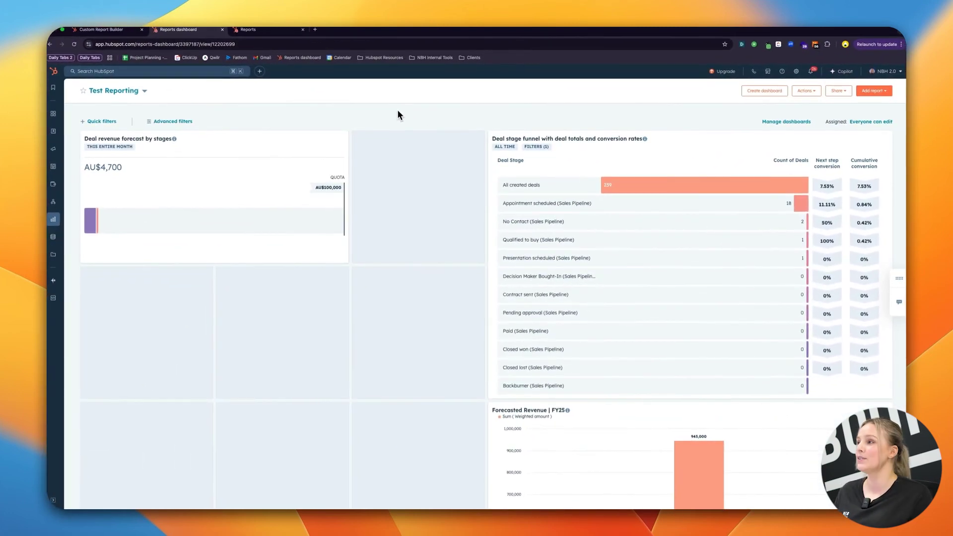
Open the sharing form for emailing the Test Reporting dashboard.
click(838, 91)
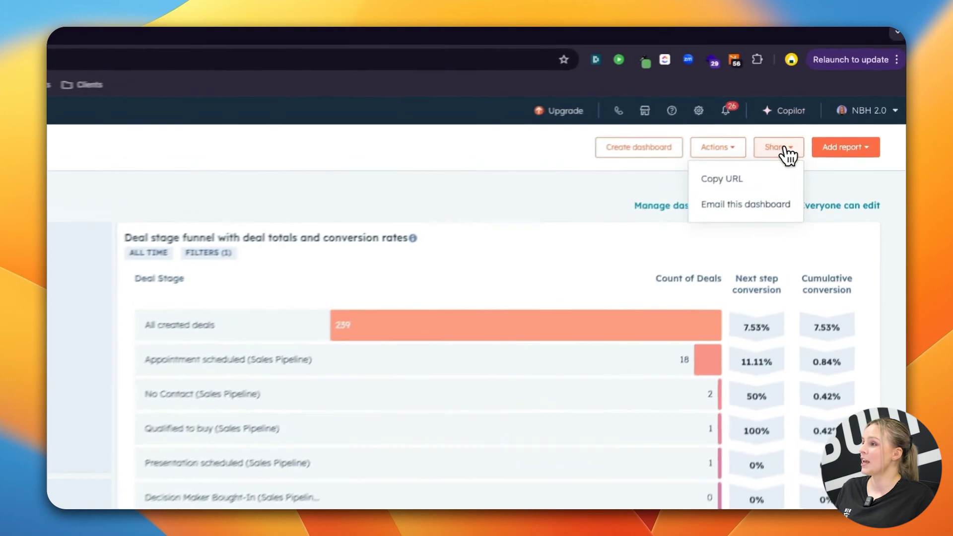
click(755, 217)
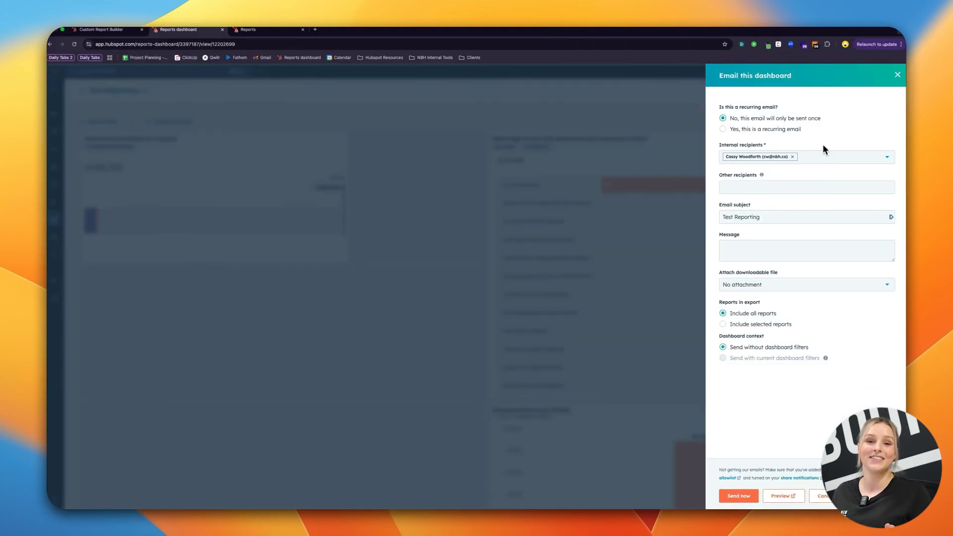